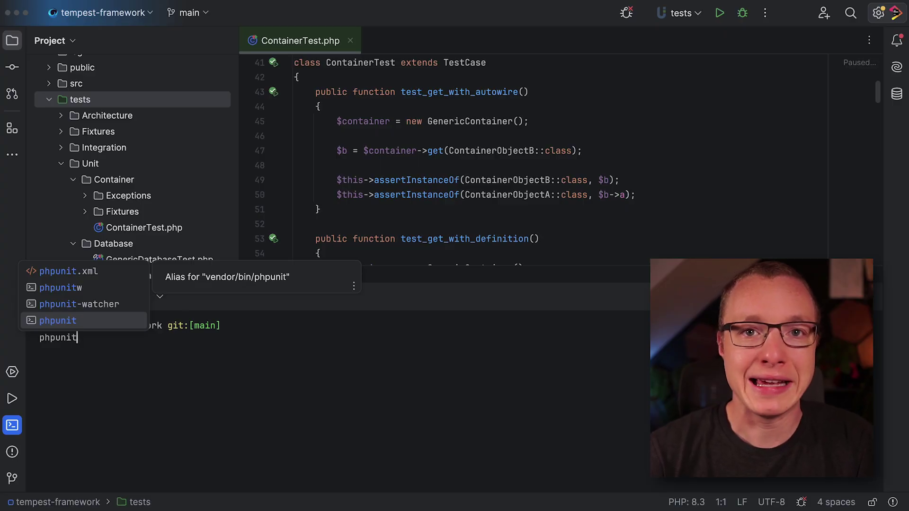
# Launch phpunit in the terminal on the full tempest-framework suite
pyautogui.press('Return')
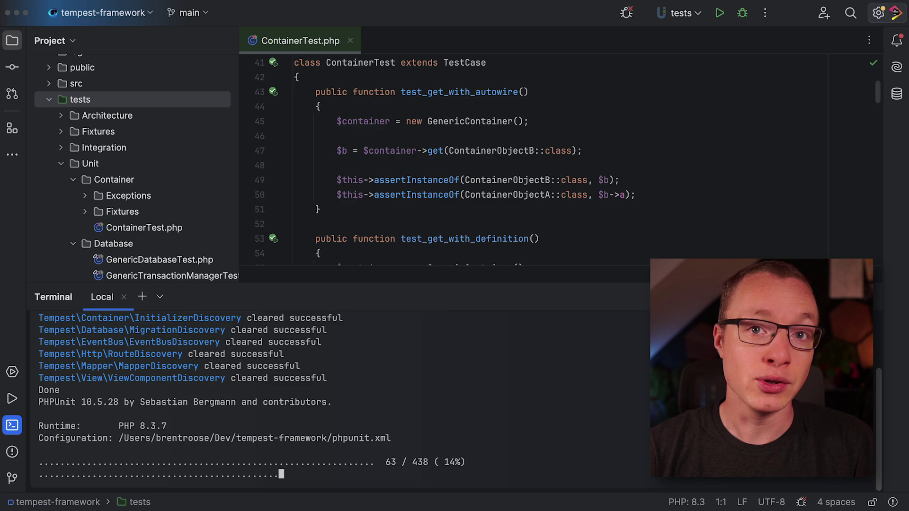
# Stop the terminal test run and run every test in the tests/Unit folder
pyautogui.hotkey('ctrl', 'c')
pyautogui.click(93, 165)
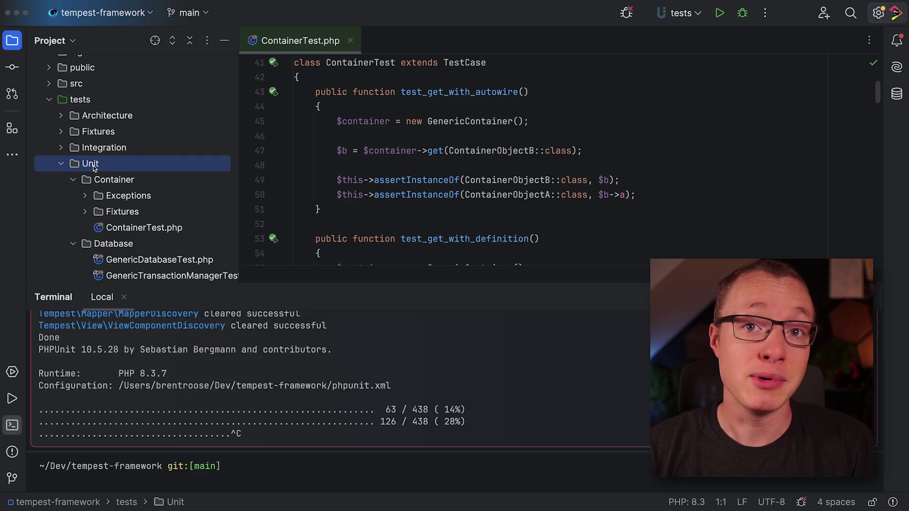
pyautogui.hotkey('ctrl', 'shift', 'r')
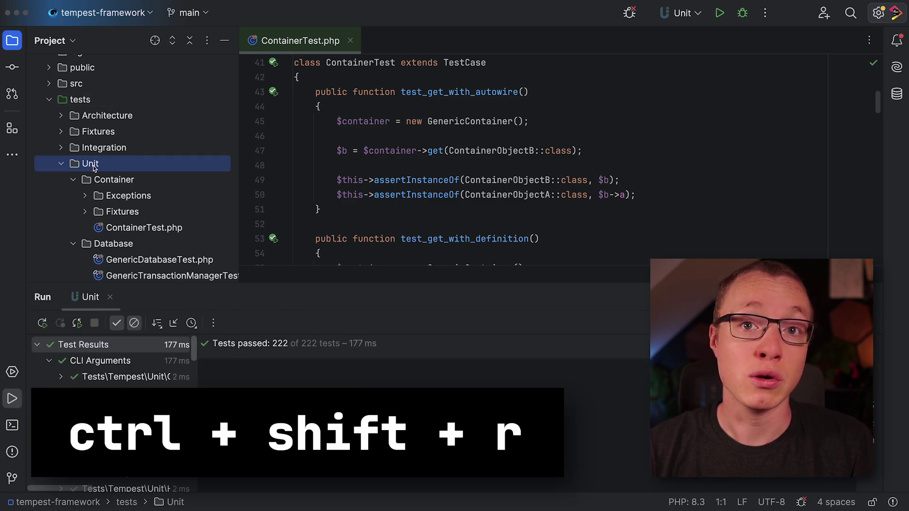
pyautogui.scroll(-3, 111, 204)
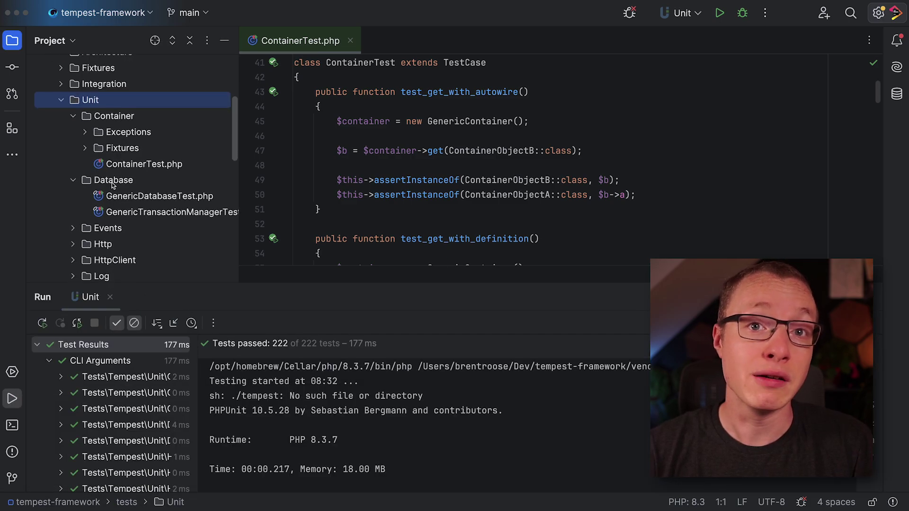
# Run the Database folder tests, passing 8 of 8, and open ContainerObjectA
pyautogui.click(112, 181)
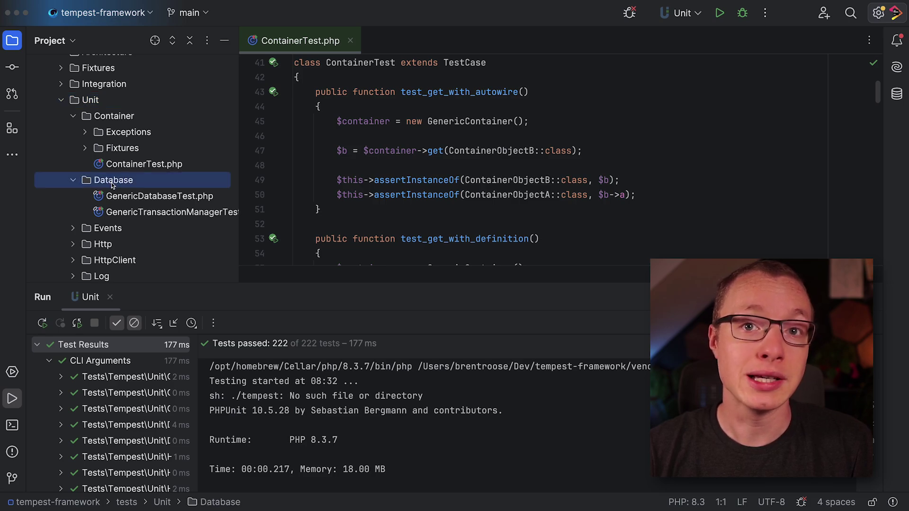
pyautogui.hotkey('ctrl', 'shift', 'r')
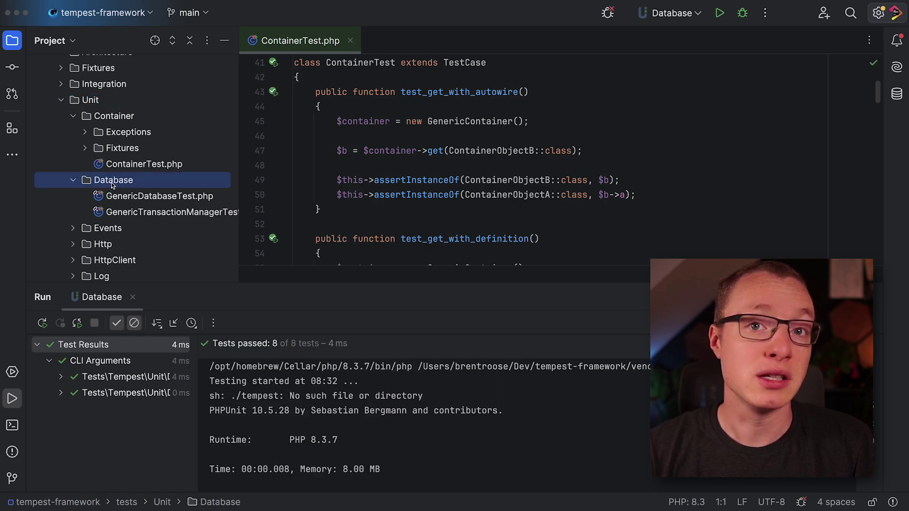
pyautogui.click(509, 195)
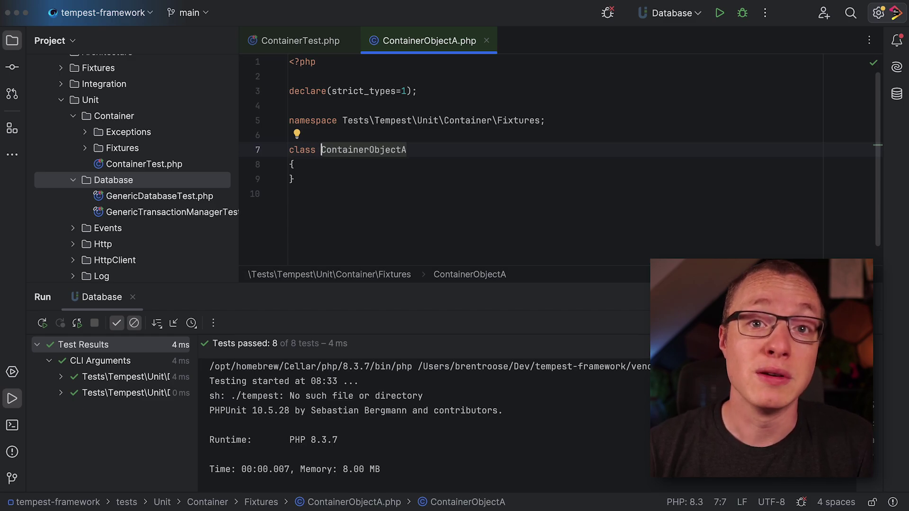
# Search Everywhere for 'run' and show only the matching Actions results
pyautogui.press('shift')
pyautogui.press('shift')
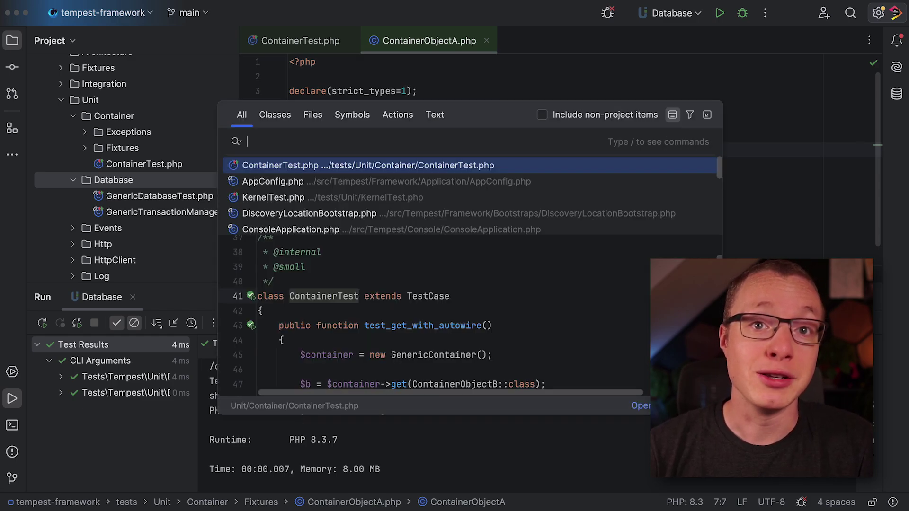
pyautogui.write('run')
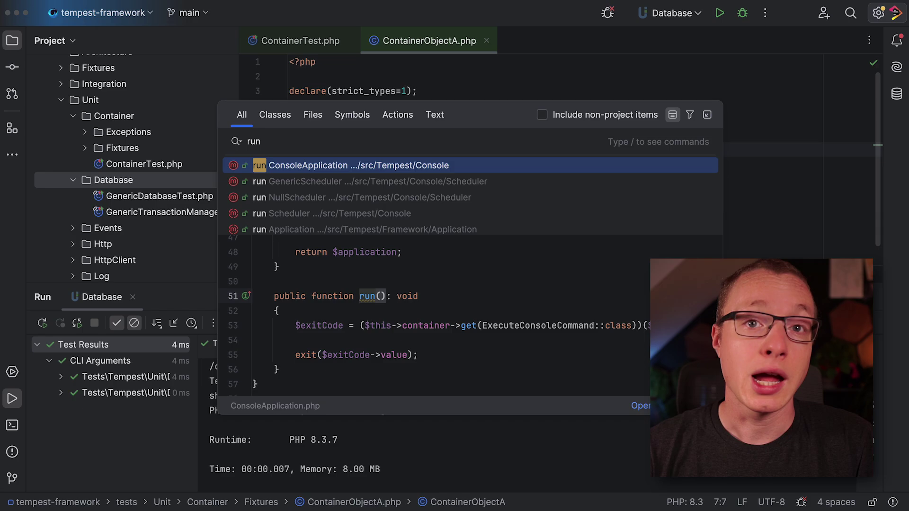
pyautogui.press('Tab')
pyautogui.press('Tab')
pyautogui.press('Tab')
pyautogui.press('Tab')
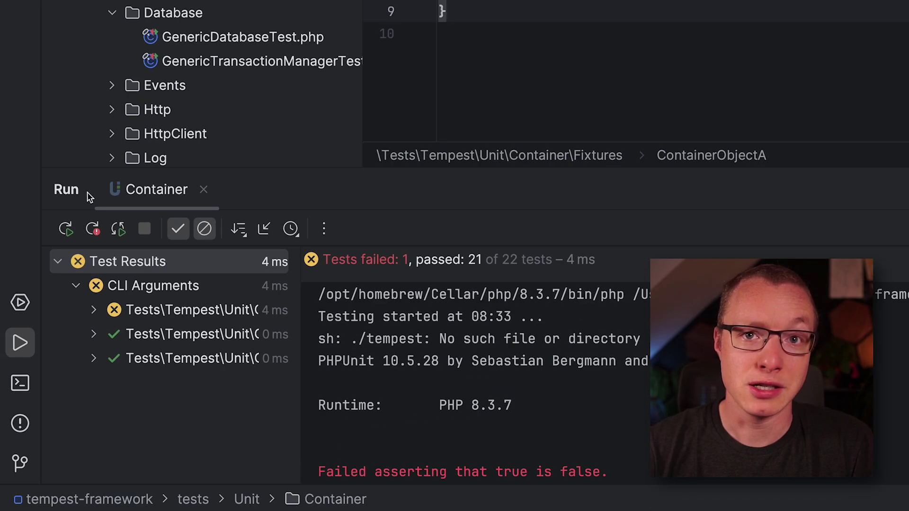
# Rerun only the failed Container test twice; it still reports 1 failure
pyautogui.click(93, 229)
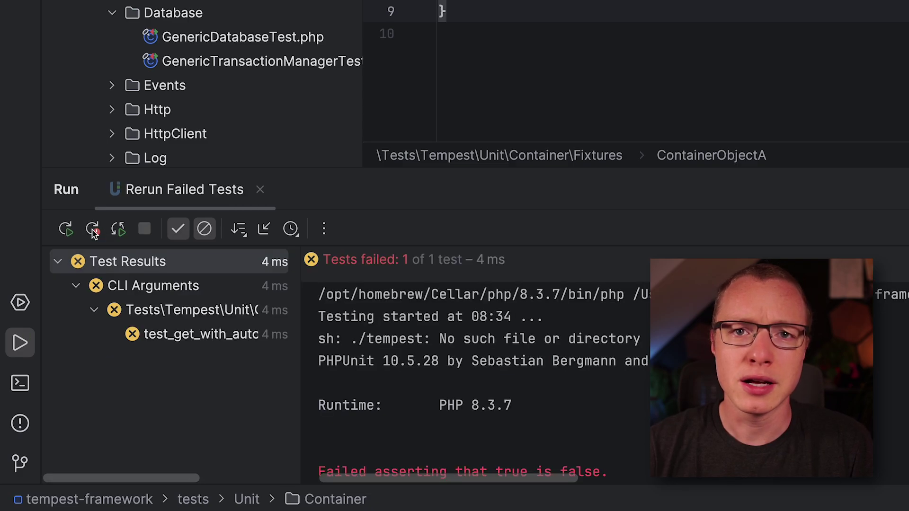
pyautogui.click(94, 229)
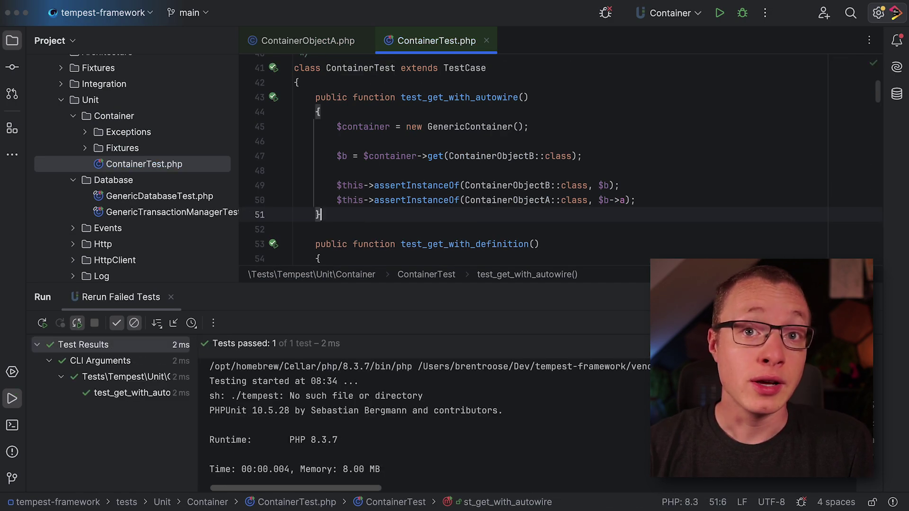
# Open the failing assertFalse line, then gutter-run test_get_with_autowire and the whole ContainerTest class
pyautogui.doubleClick(146, 394)
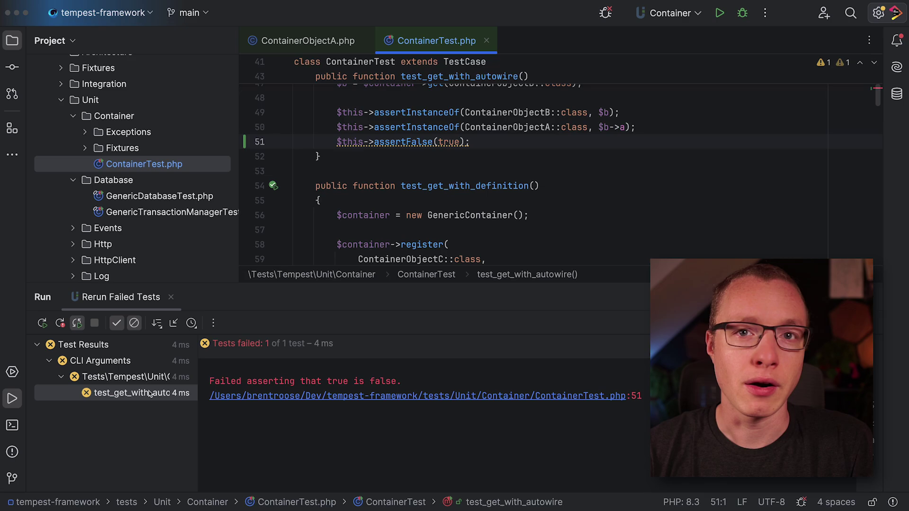
pyautogui.scroll(4, 287, 176)
pyautogui.click(273, 154)
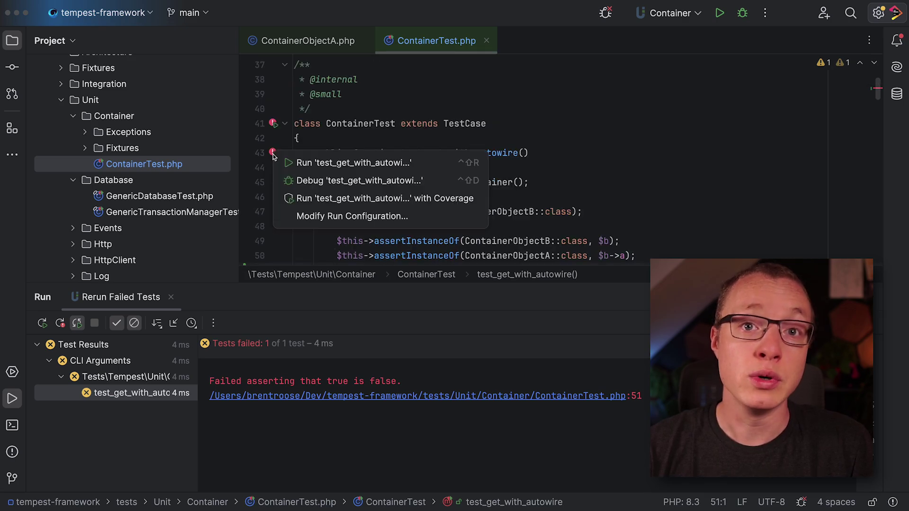
pyautogui.click(305, 163)
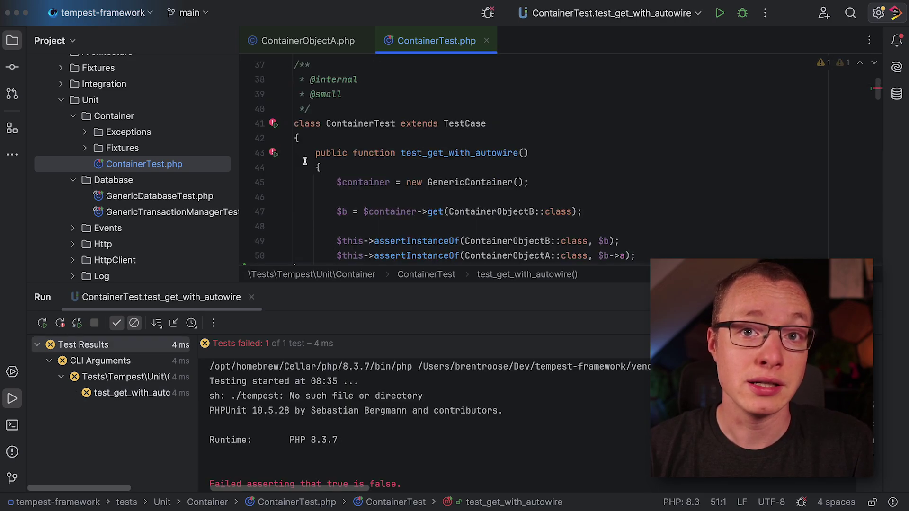
pyautogui.click(274, 123)
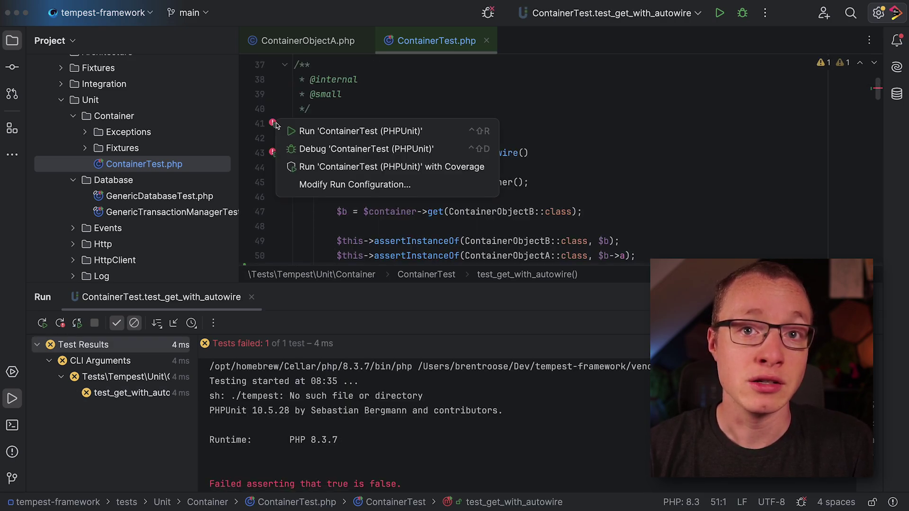
pyautogui.click(306, 134)
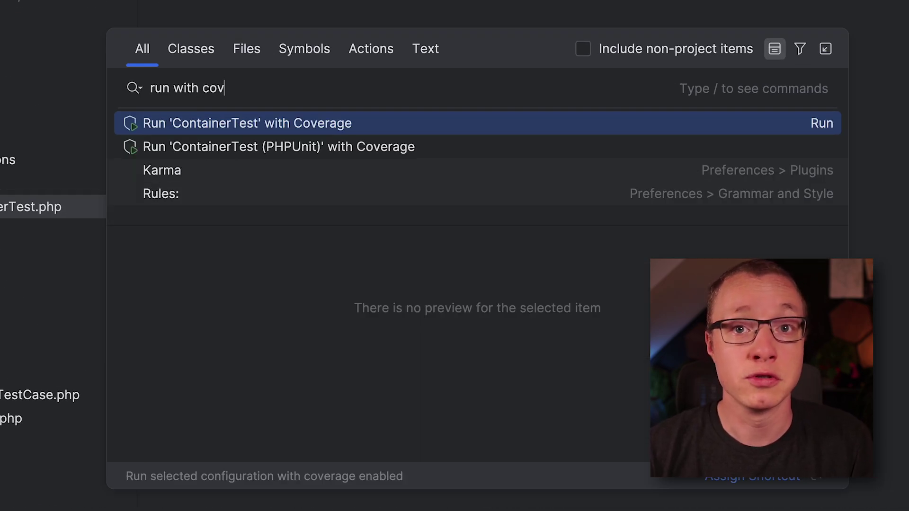
# Run ContainerTest with coverage (19 passing) and open Dependency.php under src > Tempest > Container
pyautogui.press('Return')
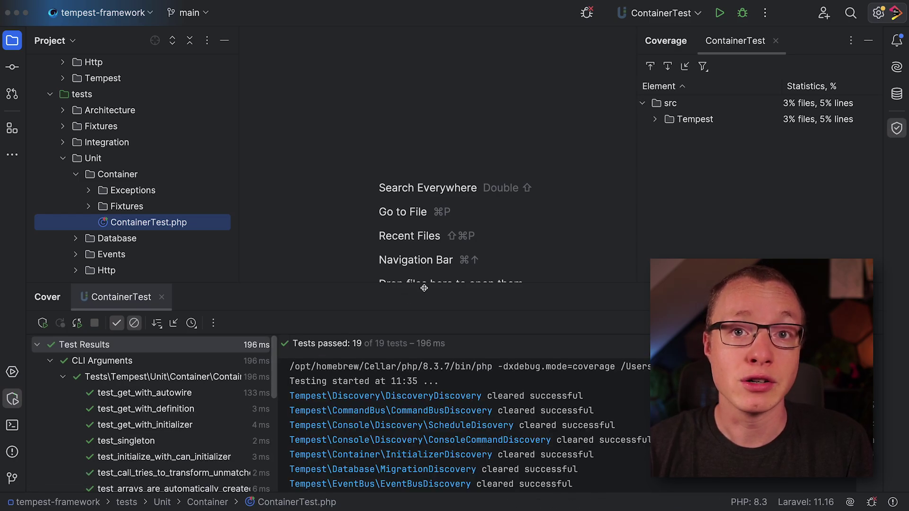
pyautogui.click(654, 118)
pyautogui.click(668, 136)
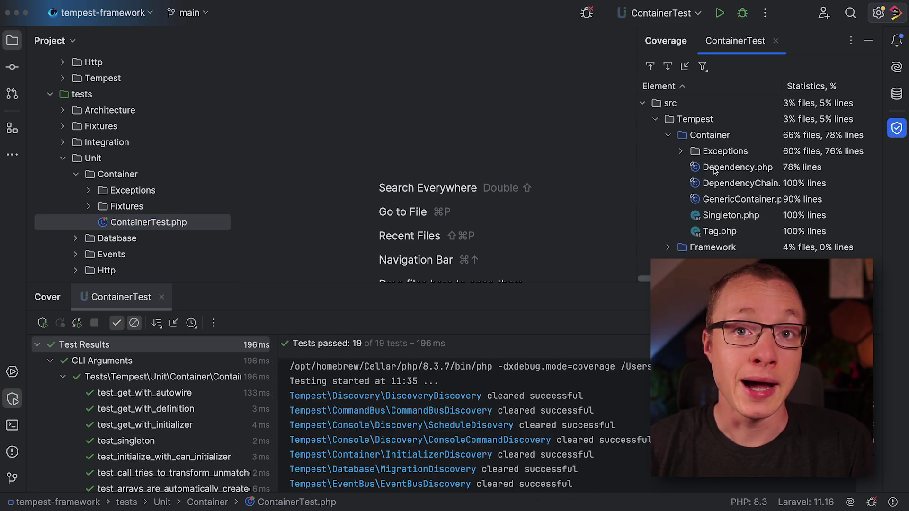
pyautogui.doubleClick(737, 167)
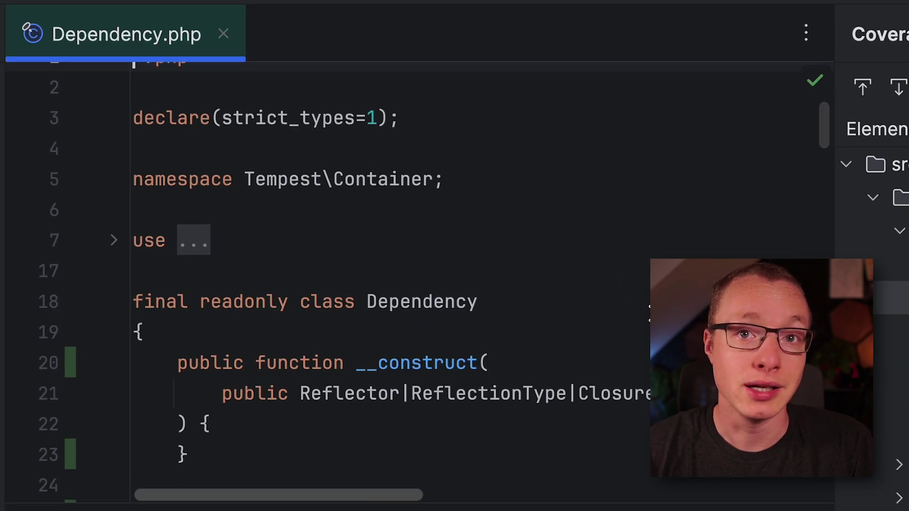
pyautogui.scroll(-4, 391, 284)
pyautogui.scroll(-4, 390, 284)
pyautogui.scroll(-4, 391, 284)
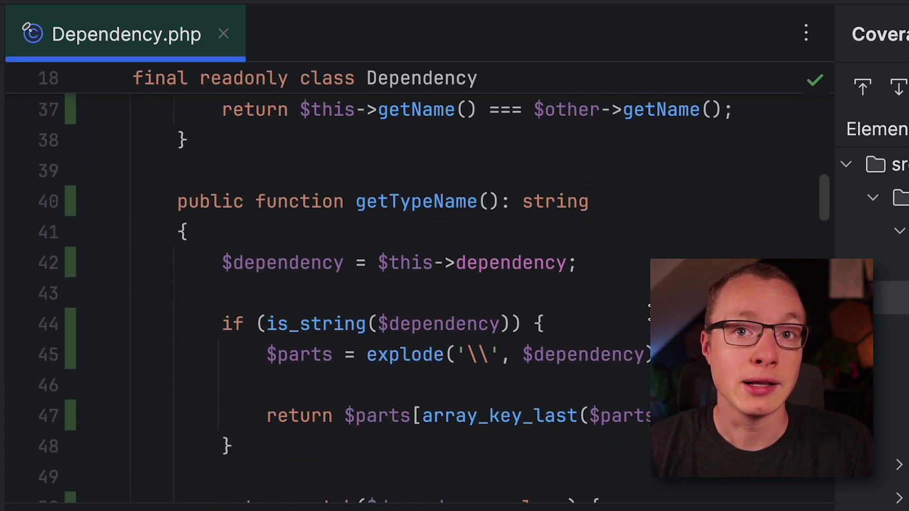
pyautogui.scroll(-4, 391, 284)
pyautogui.scroll(2, 391, 284)
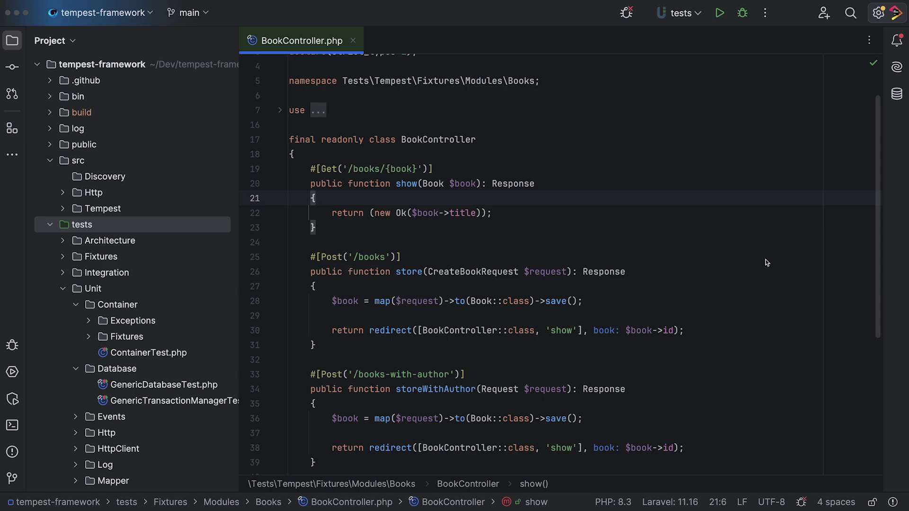
# Create BookControllerTest with an empty testShow via Go to Test, then return to BookController
pyautogui.press('shift')
pyautogui.press('shift')
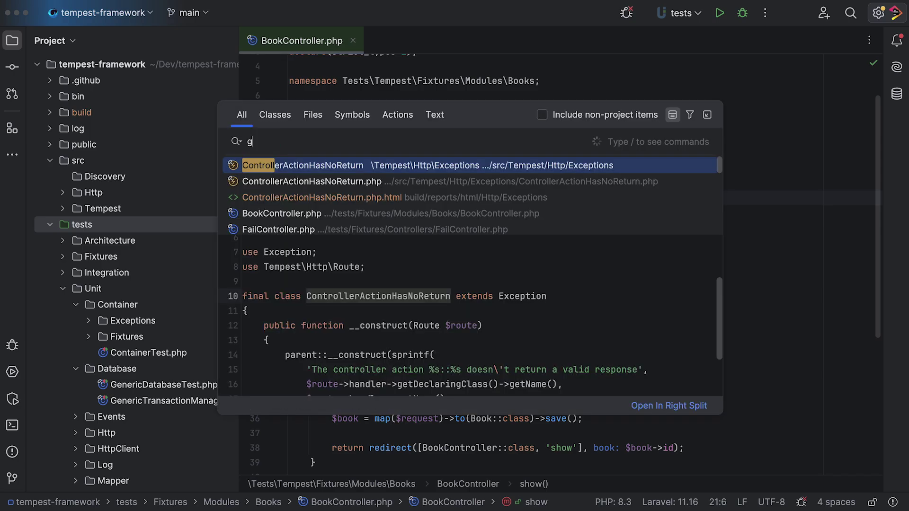
pyautogui.write('go to test')
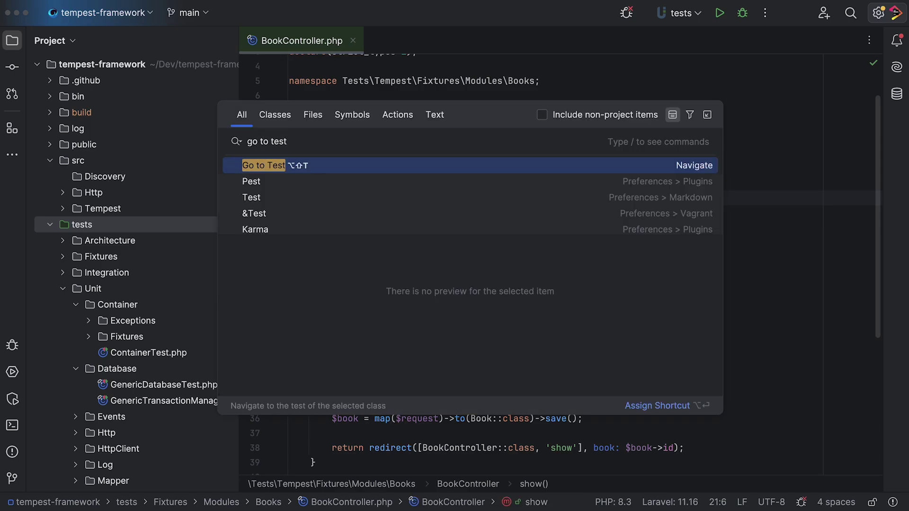
pyautogui.press('Return')
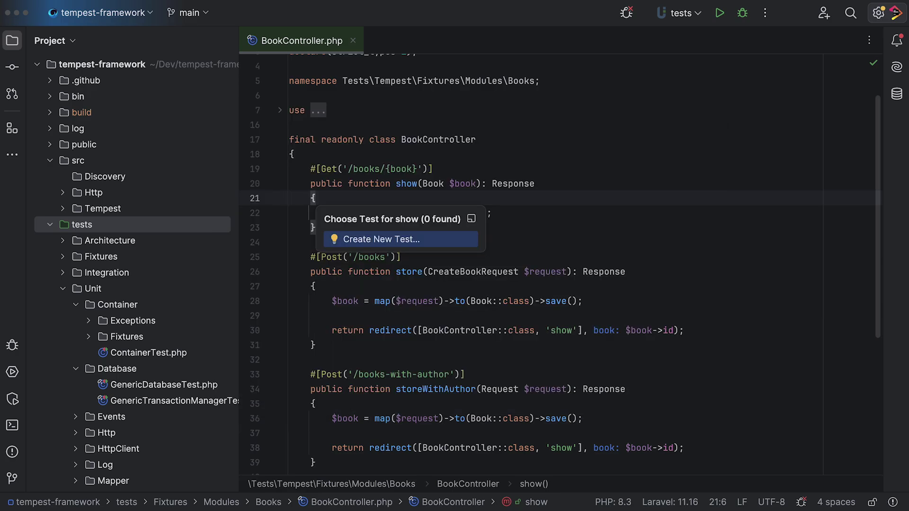
pyautogui.press('Return')
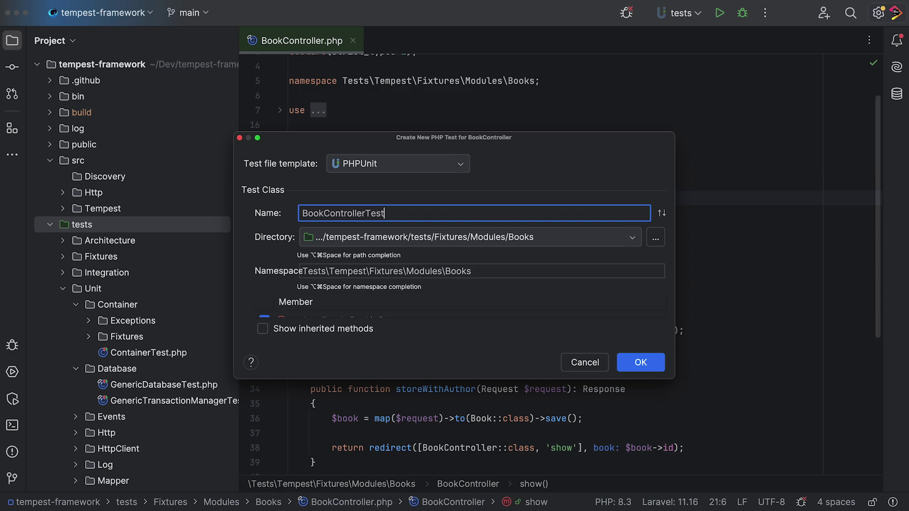
pyautogui.press('Return')
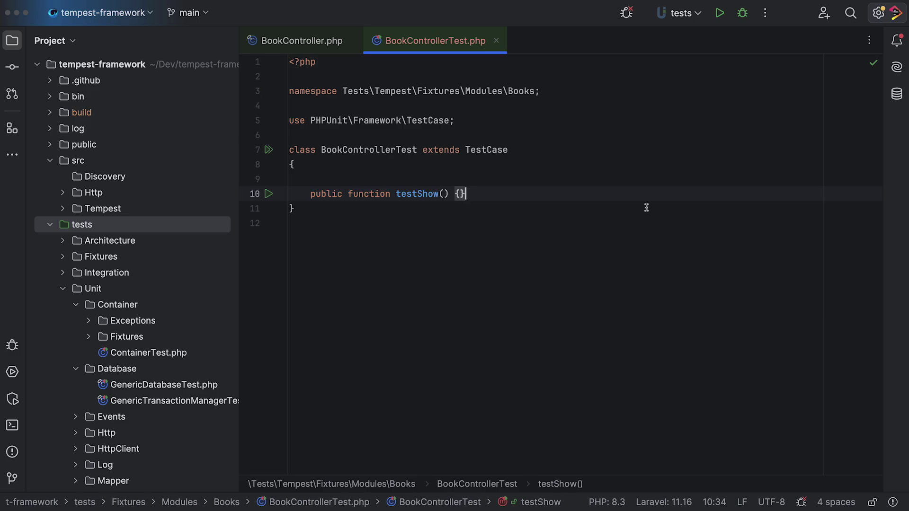
pyautogui.press('shift')
pyautogui.press('shift')
pyautogui.write('go to test')
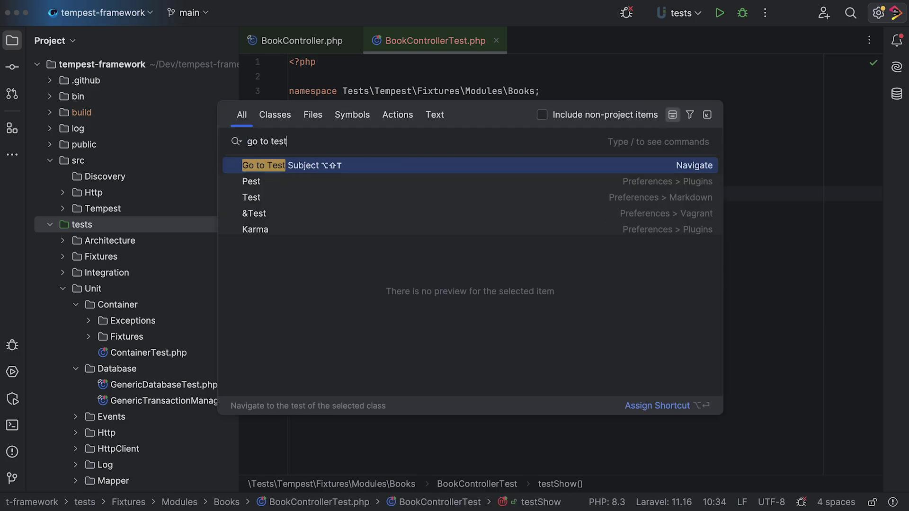
pyautogui.press('Return')
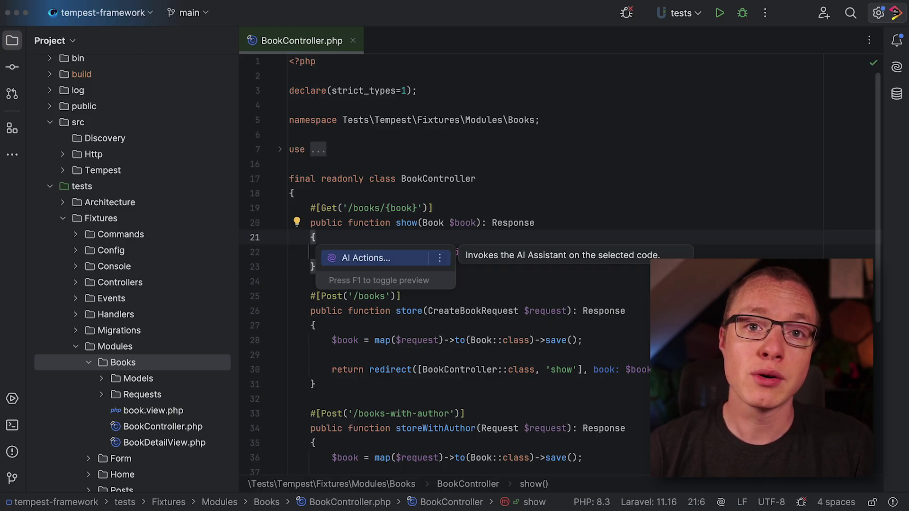
# Use AI Actions > Generate Unit Tests on the show method to propose BookControllerTest
pyautogui.press('Down')
pyautogui.press('Down')
pyautogui.press('Down')
pyautogui.press('Down')
pyautogui.press('Down')
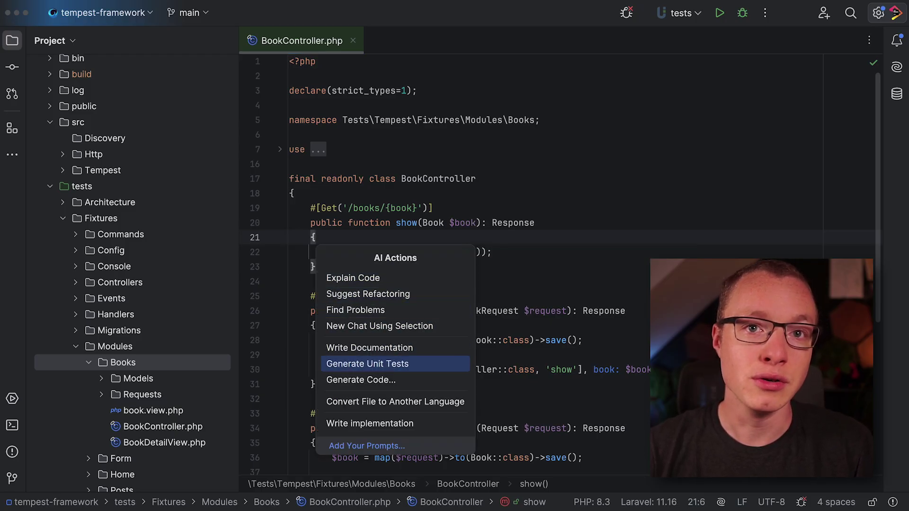
pyautogui.press('Return')
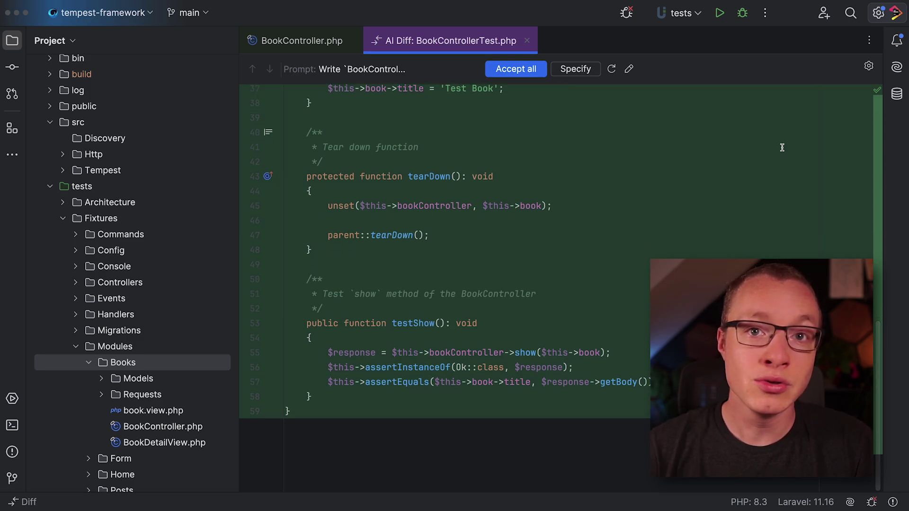
# Accept all AI changes, adding BookControllerTest.php to the Books folder
pyautogui.click(515, 69)
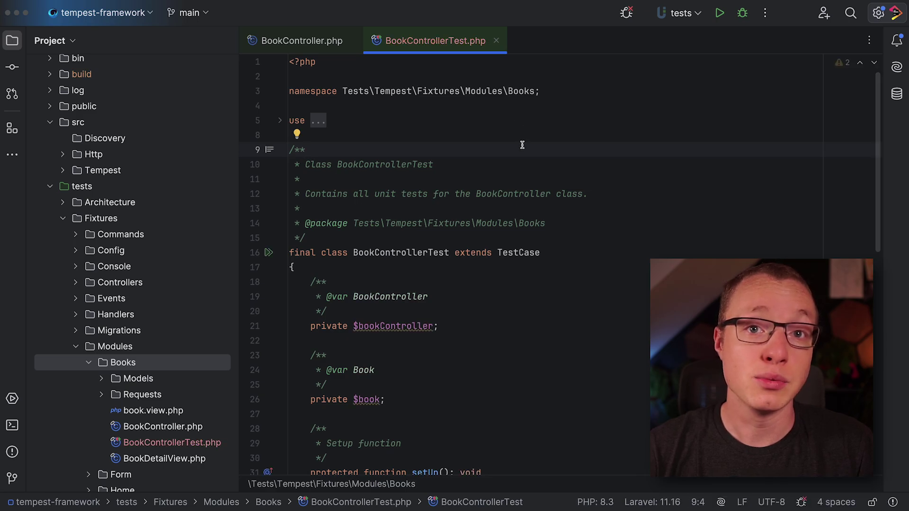
pyautogui.scroll(-5, 523, 146)
pyautogui.scroll(-4, 522, 145)
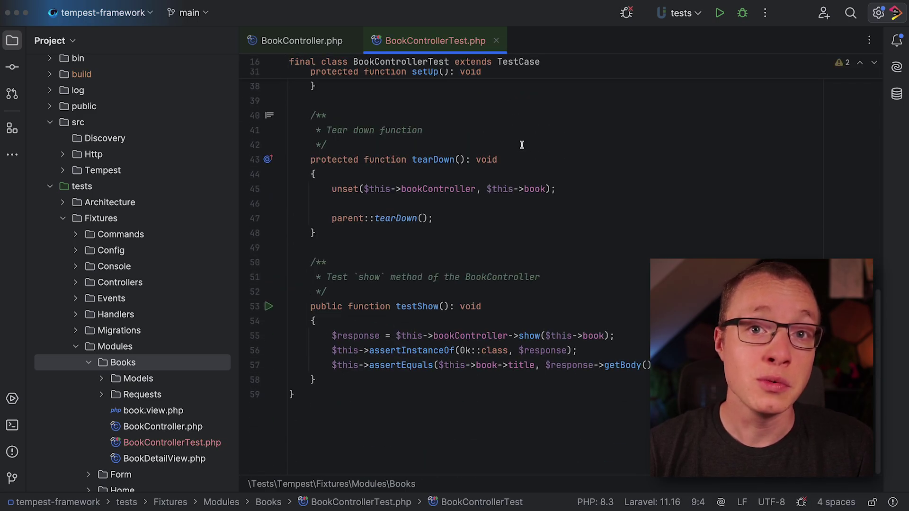